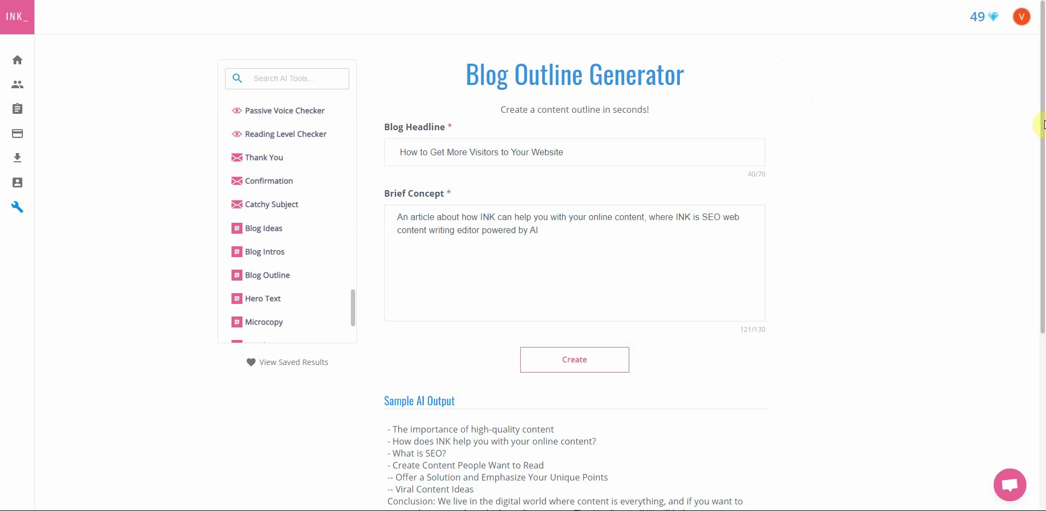
# Replace the sample headline with 'how to lose weight' and the concept with 'how to lose weight without exercise'.
pyautogui.scroll(-1, 1042, 127)
pyautogui.moveTo(1042, 127); pyautogui.dragTo(1036, 147)
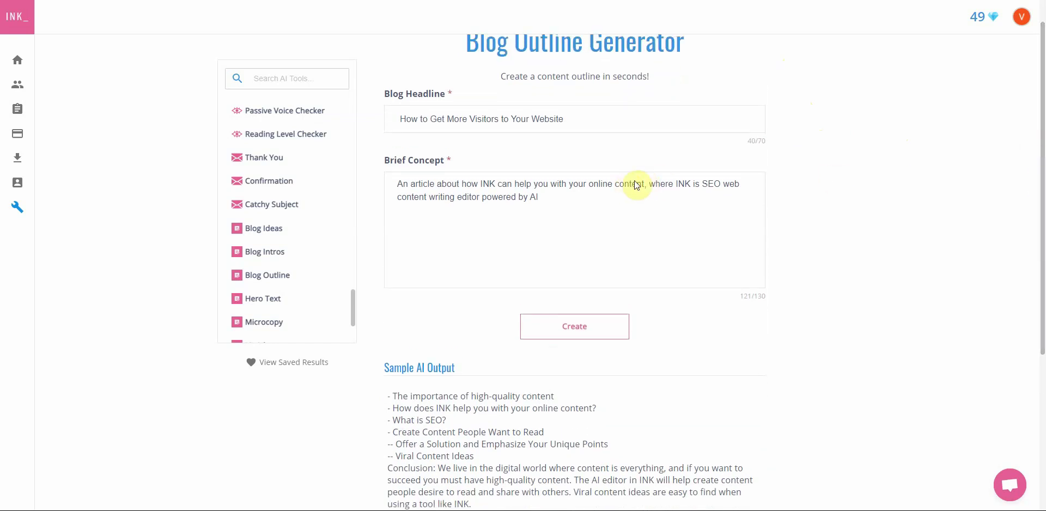
pyautogui.moveTo(1041, 175)
pyautogui.mouseDown()
pyautogui.moveTo(1043, 186)
pyautogui.moveTo(1038, 163)
pyautogui.mouseUp()
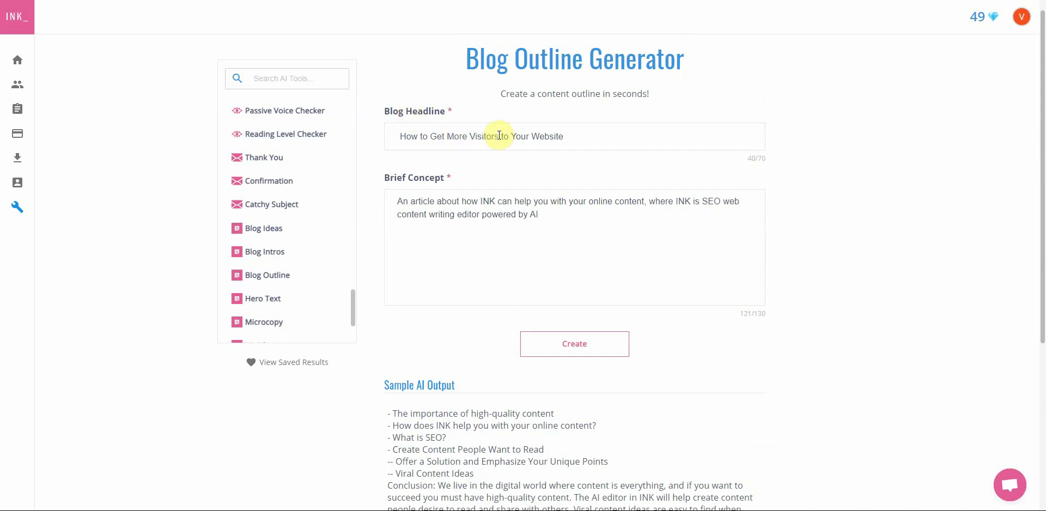
pyautogui.tripleClick(525, 135)
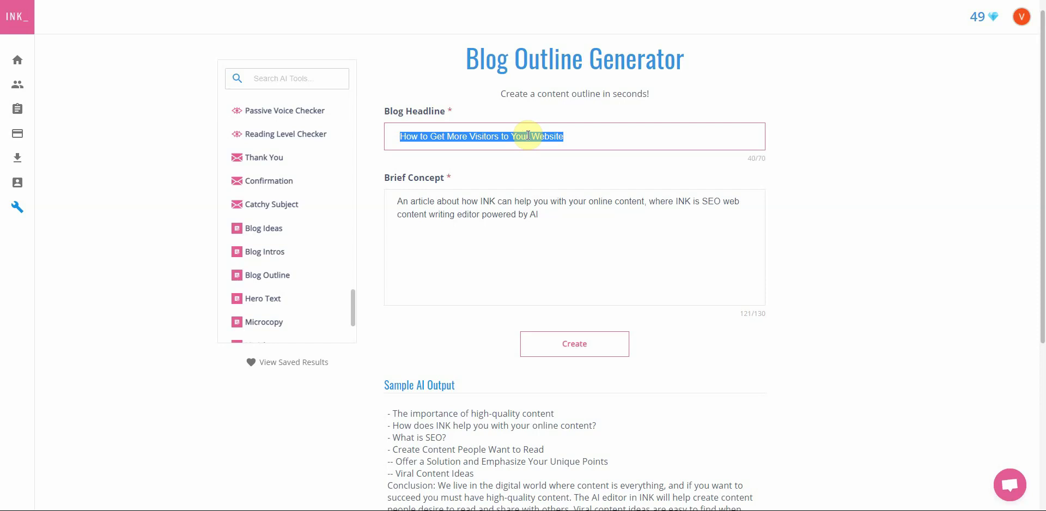
pyautogui.write('how to ')
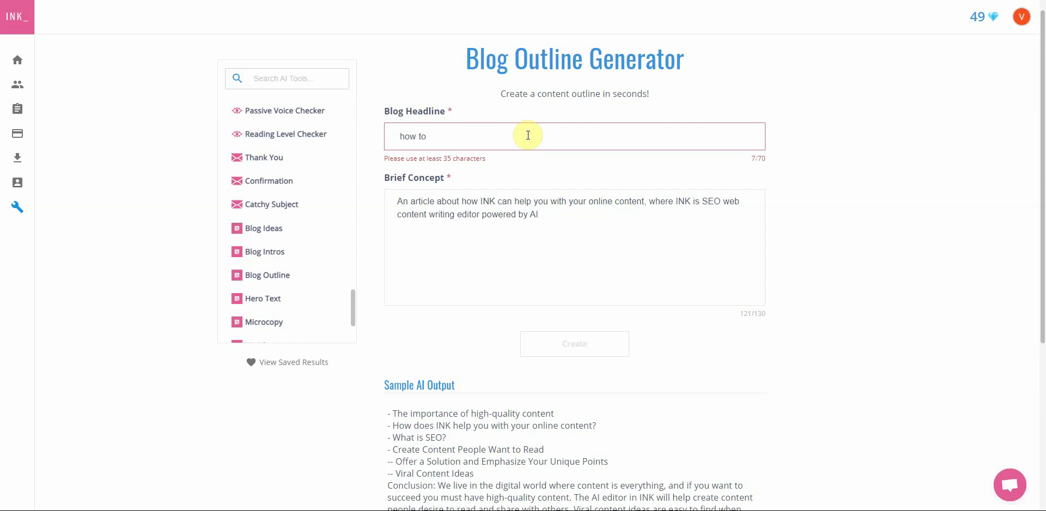
pyautogui.write('lose wieight')
pyautogui.tripleClick(475, 207)
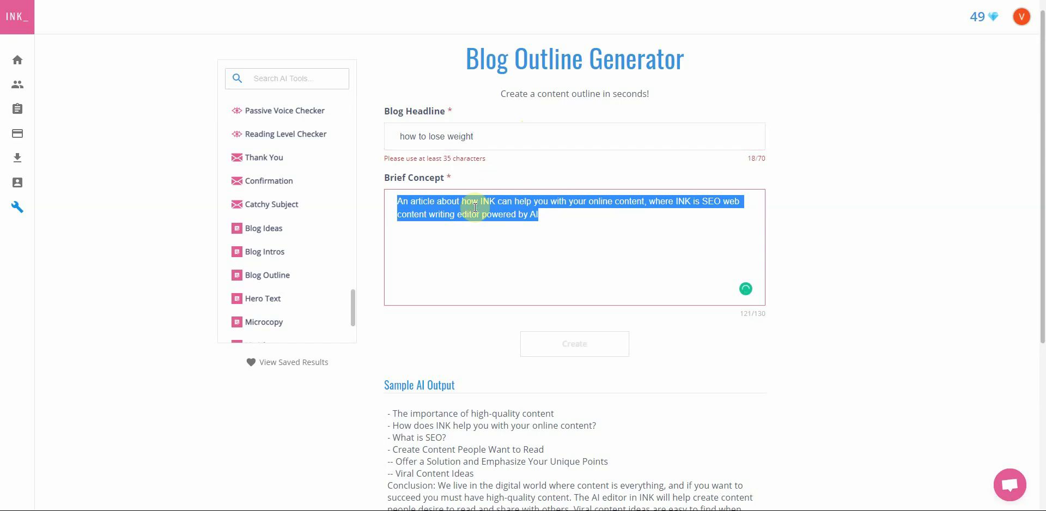
pyautogui.write('how to l')
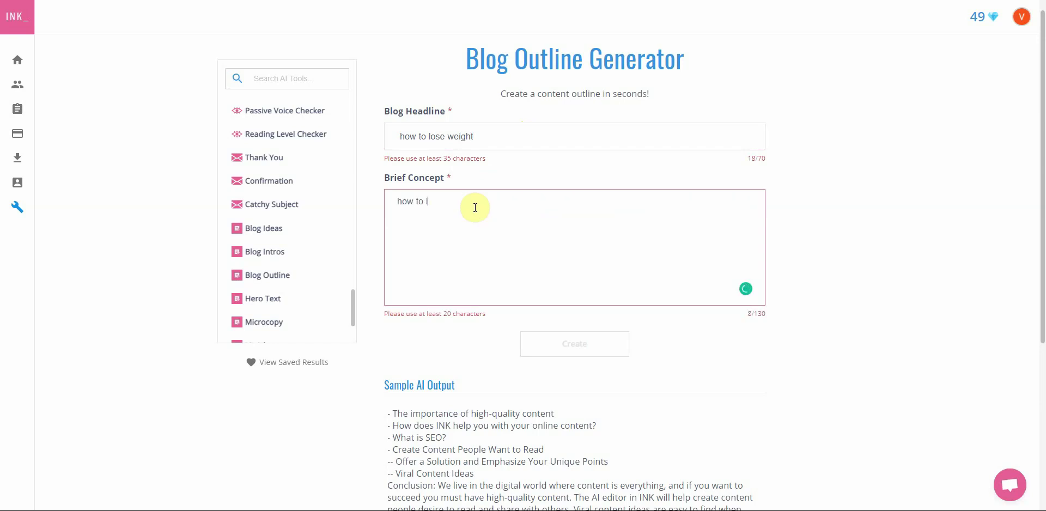
pyautogui.write('ose weight without e')
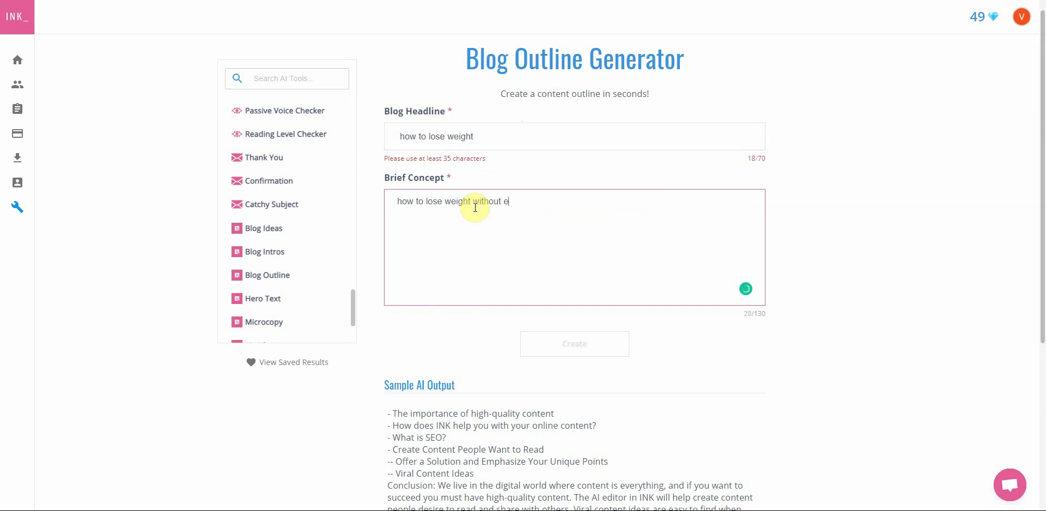
pyautogui.write('xercise')
# Lengthen the headline to 'how to lose weight for men over 40 right now'.
pyautogui.moveTo(1042, 174); pyautogui.dragTo(1042, 189)
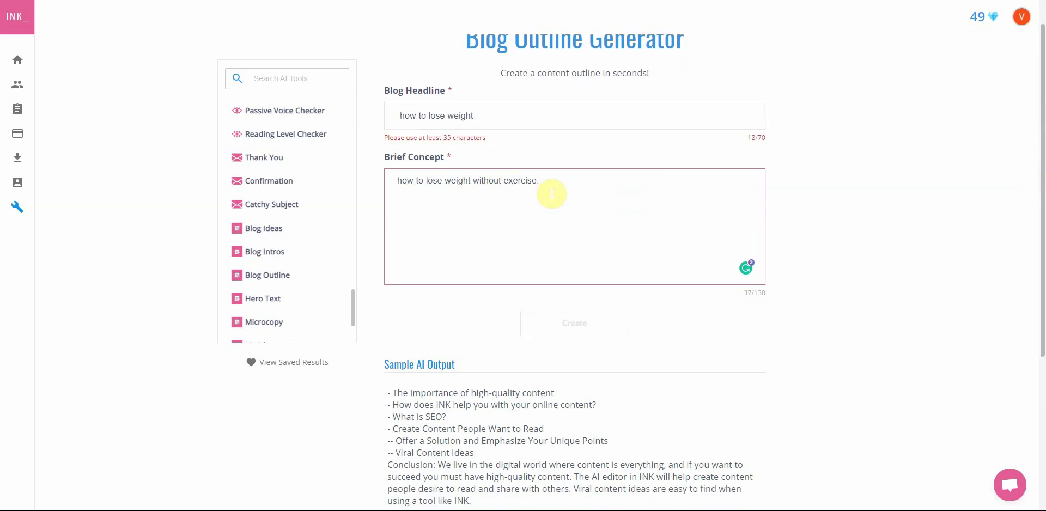
pyautogui.click(499, 119)
pyautogui.write('f')
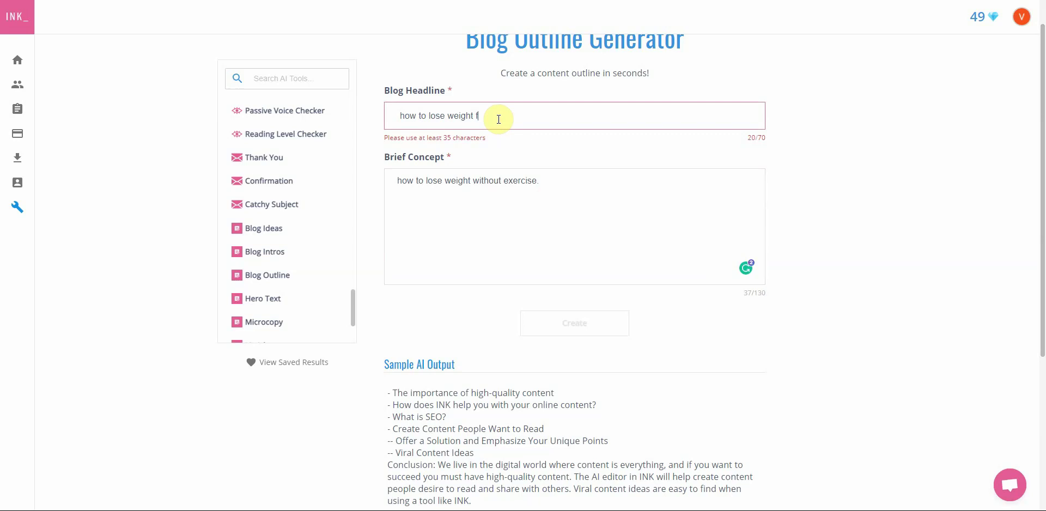
pyautogui.write('or men')
pyautogui.write('over 40')
pyautogui.click(542, 199)
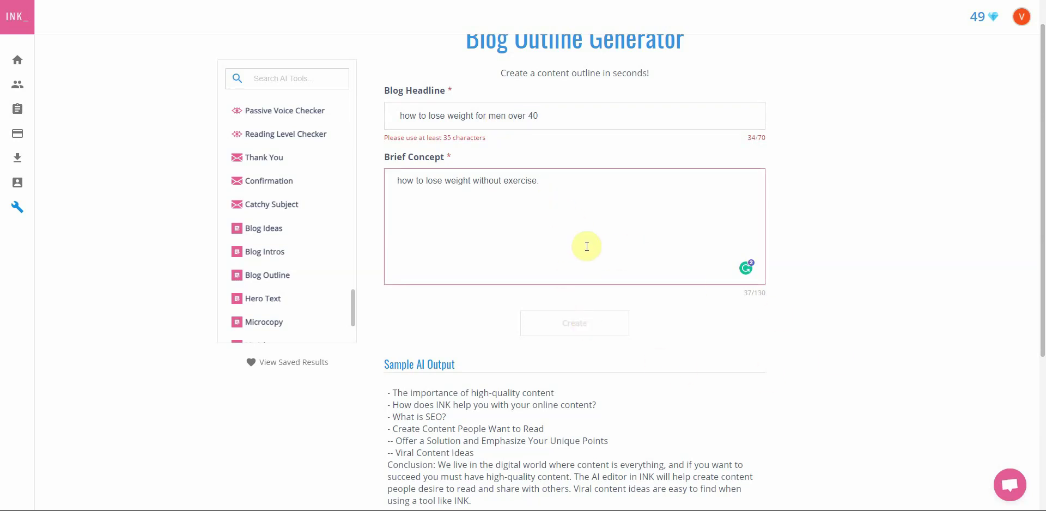
pyautogui.click(563, 119)
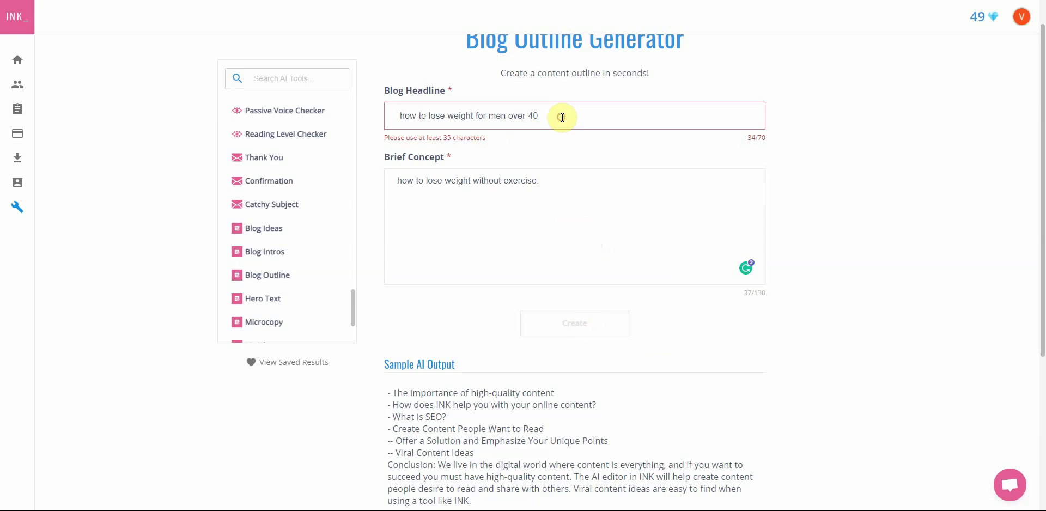
pyautogui.write('ri')
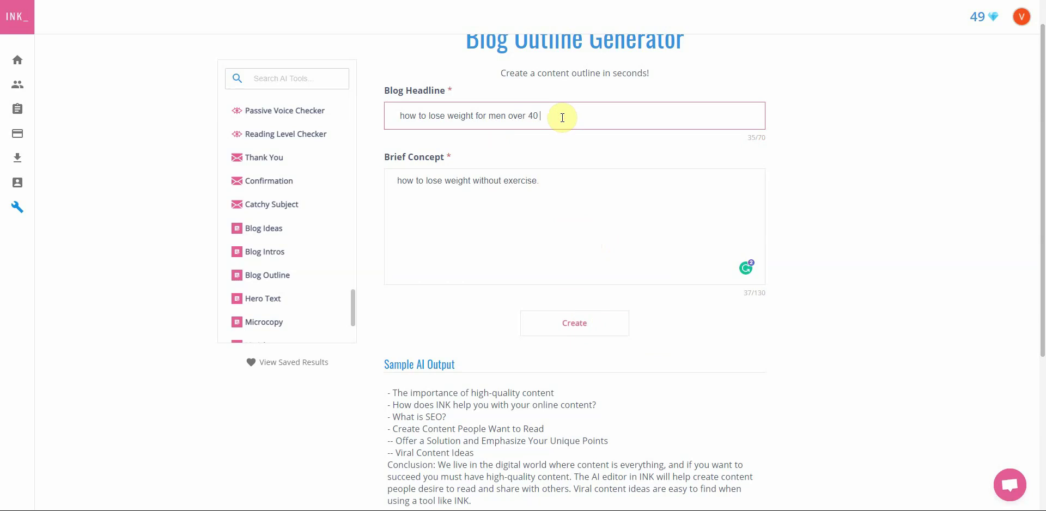
pyautogui.write('ght now')
pyautogui.click(541, 234)
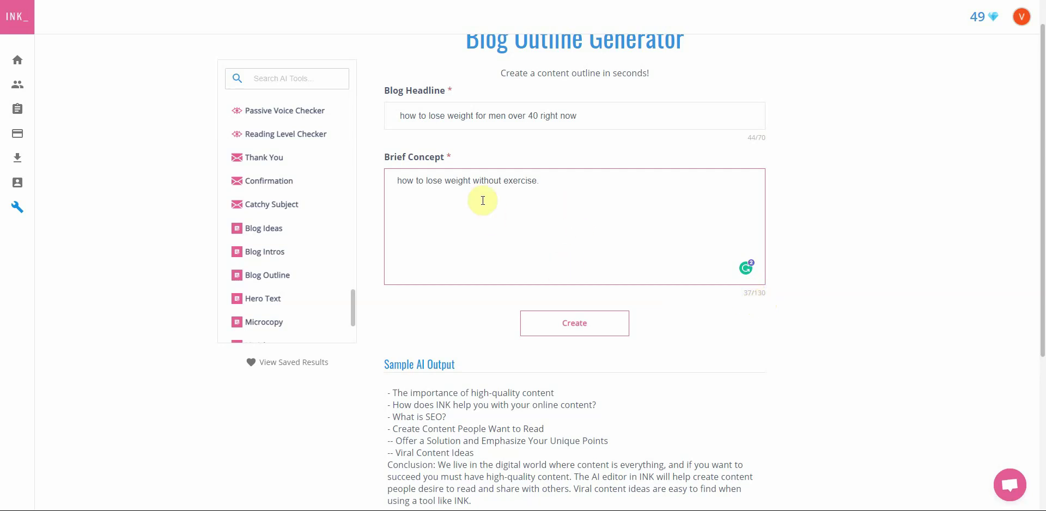
# Generate outlines for the weight-loss headline and scroll through the three results and back to the form.
pyautogui.click(576, 325)
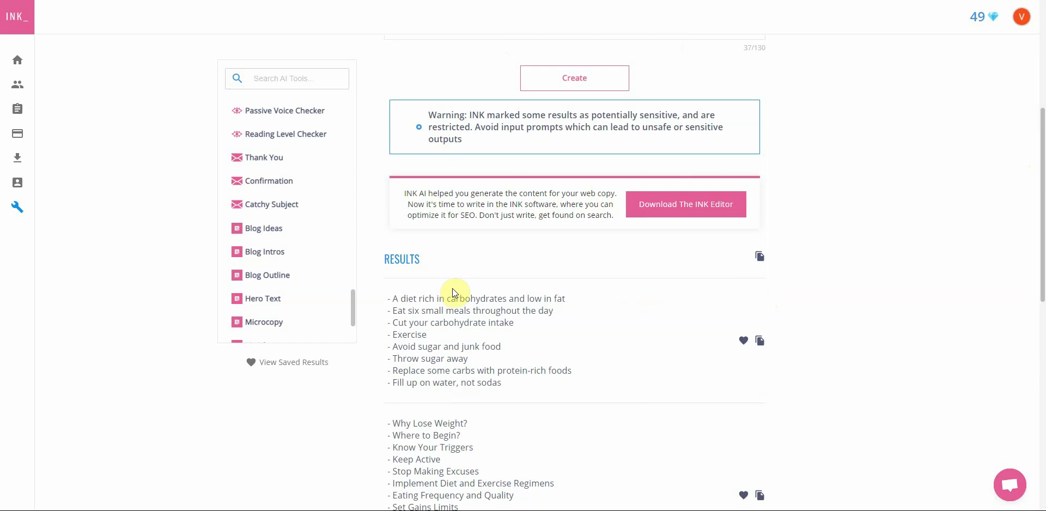
pyautogui.moveTo(1042, 229); pyautogui.dragTo(1041, 260)
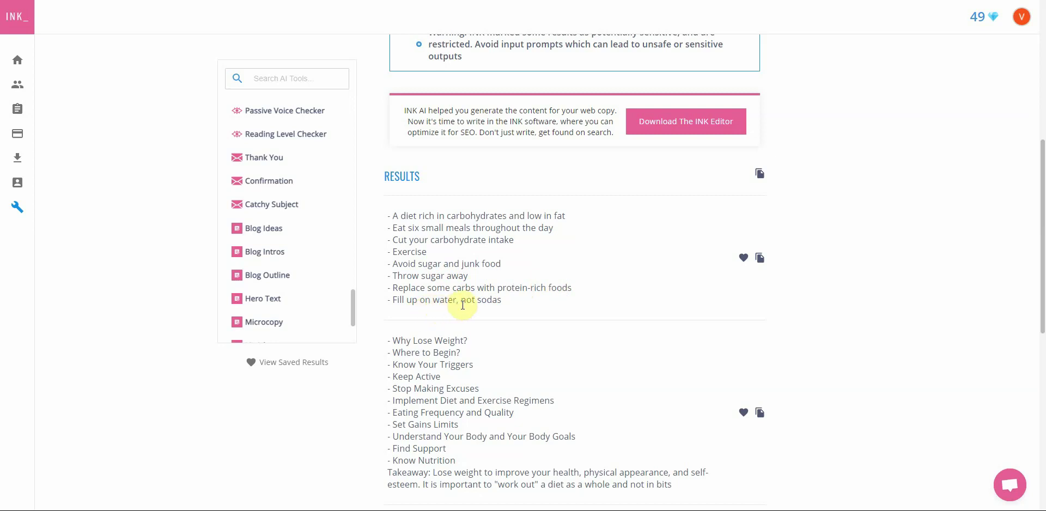
pyautogui.moveTo(1040, 245); pyautogui.dragTo(1035, 284)
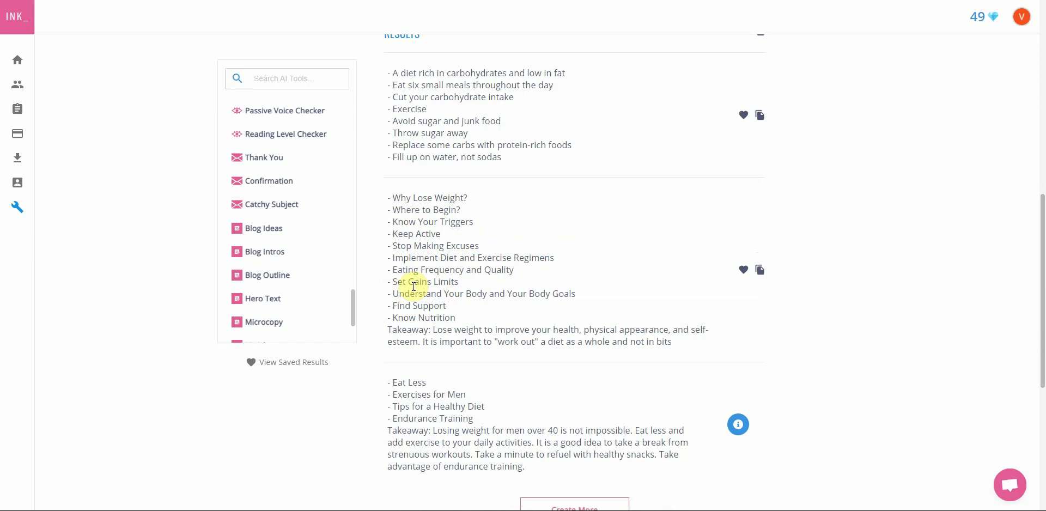
pyautogui.moveTo(1041, 296)
pyautogui.mouseDown()
pyautogui.moveTo(1036, 340)
pyautogui.moveTo(1035, 216)
pyautogui.moveTo(1034, 308)
pyautogui.moveTo(1038, 292)
pyautogui.mouseUp()
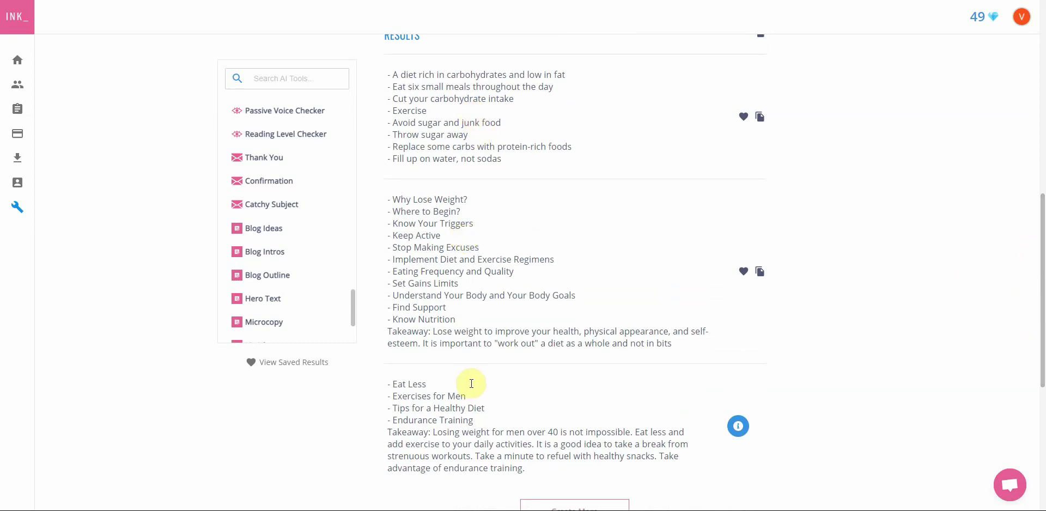
pyautogui.moveTo(1041, 354); pyautogui.dragTo(1041, 158)
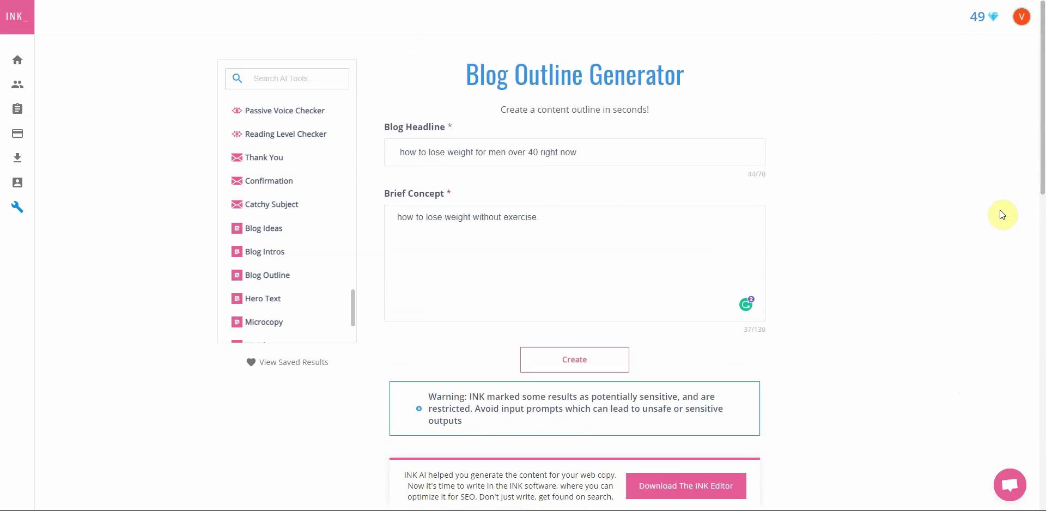
pyautogui.moveTo(1041, 159); pyautogui.dragTo(1041, 350)
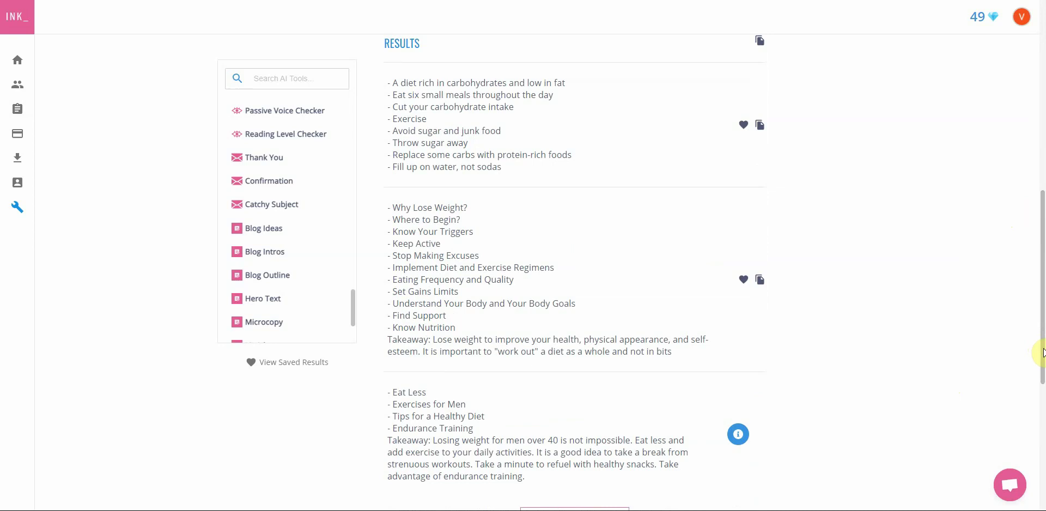
pyautogui.scroll(-2, 1041, 338)
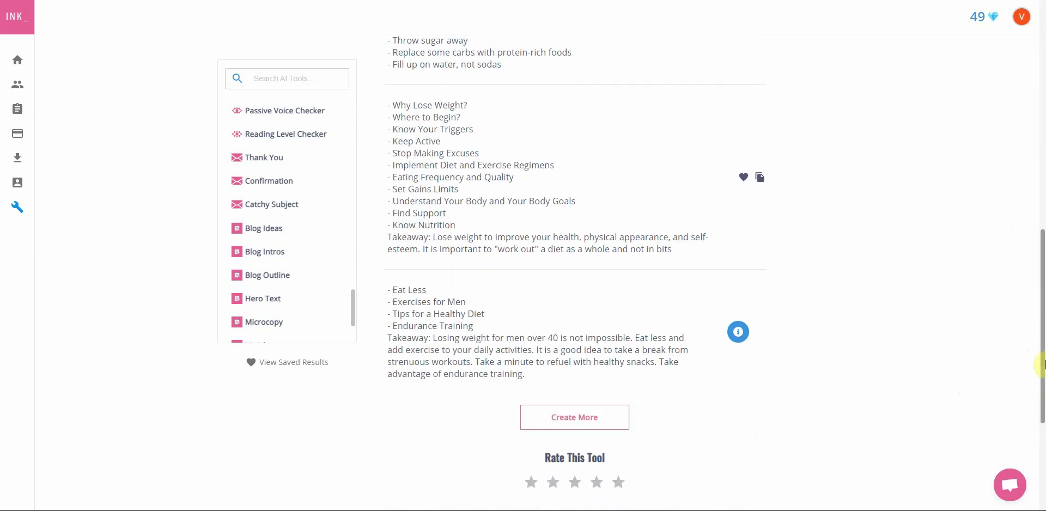
pyautogui.moveTo(1040, 370); pyautogui.dragTo(1040, 289)
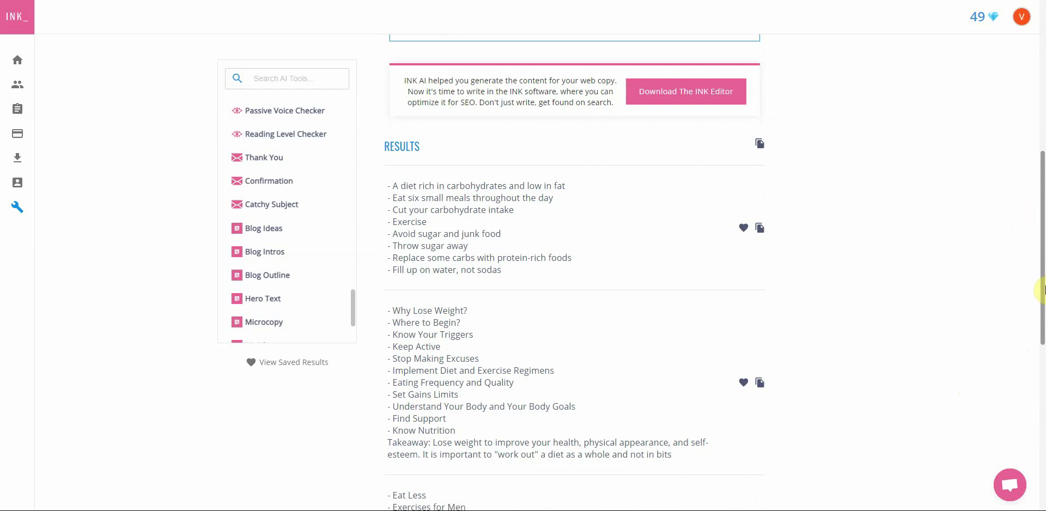
pyautogui.moveTo(1040, 288); pyautogui.dragTo(1039, 128)
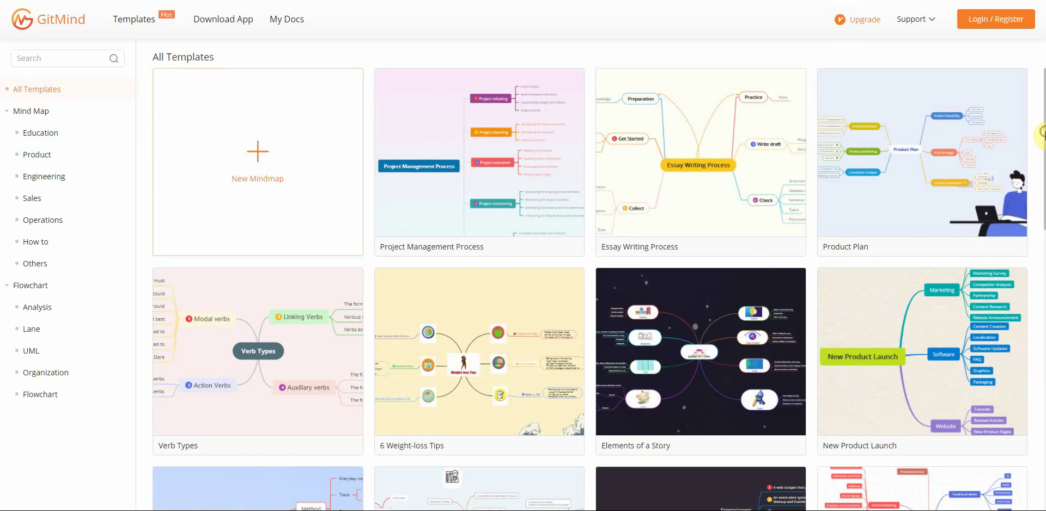
# Browse GitMind's All Templates gallery, including Project Management Process, Essay Writing Process and New Product Launch.
pyautogui.scroll(-1, 1008, 174)
pyautogui.moveTo(758, 328)
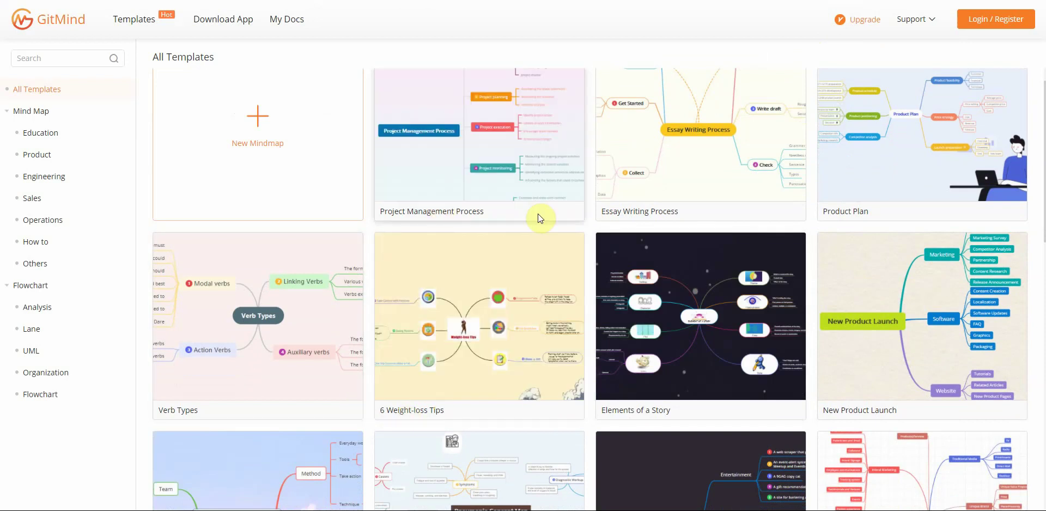
pyautogui.moveTo(517, 153)
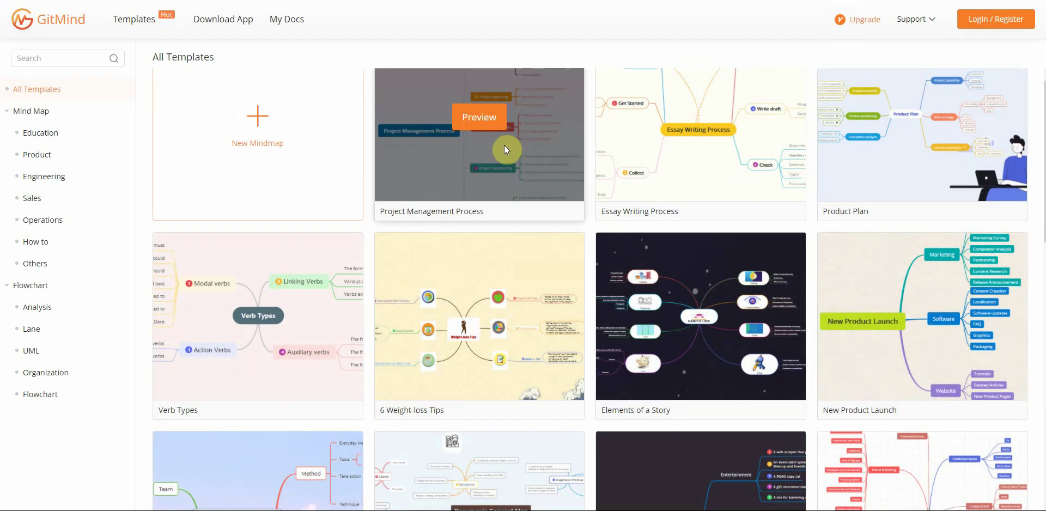
pyautogui.click(503, 144)
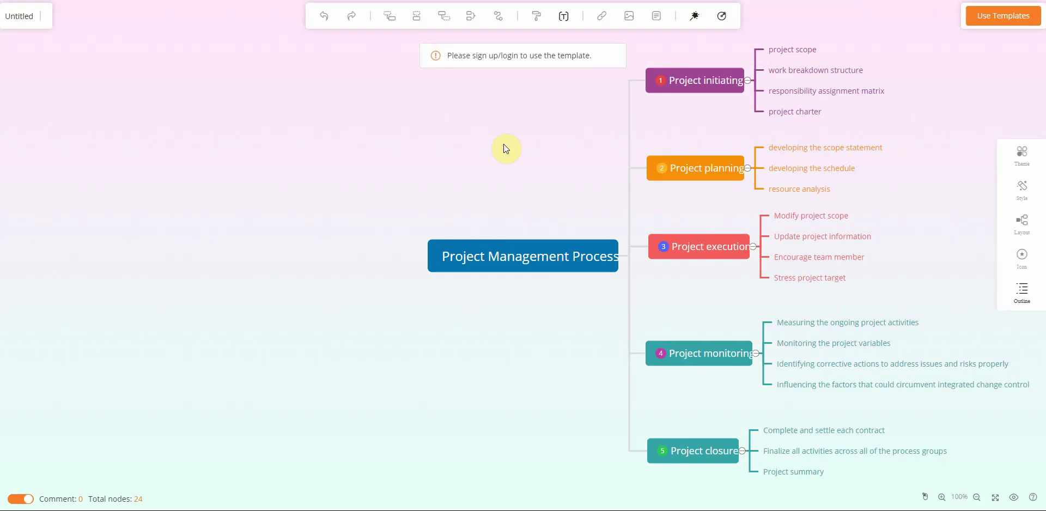
pyautogui.click(576, 268)
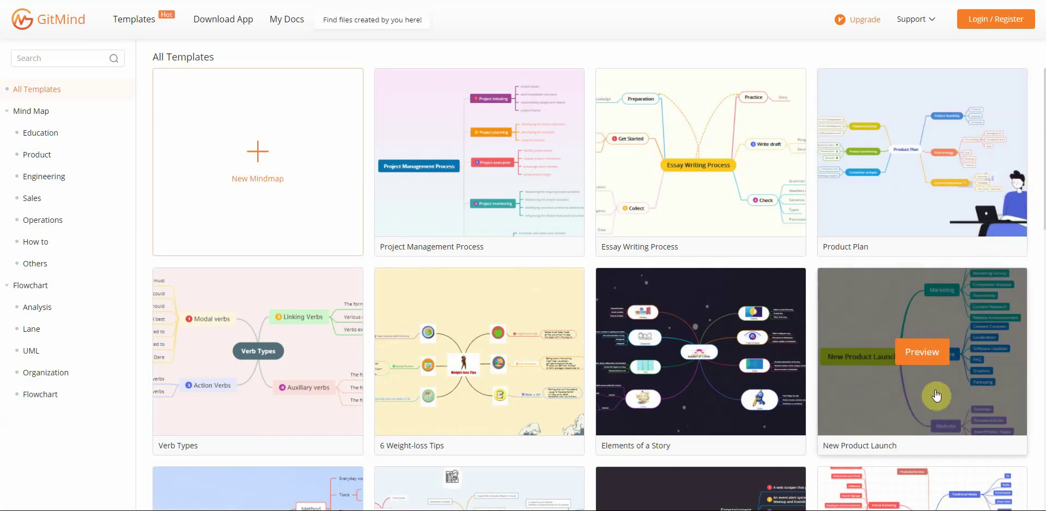
pyautogui.scroll(-10, 998, 407)
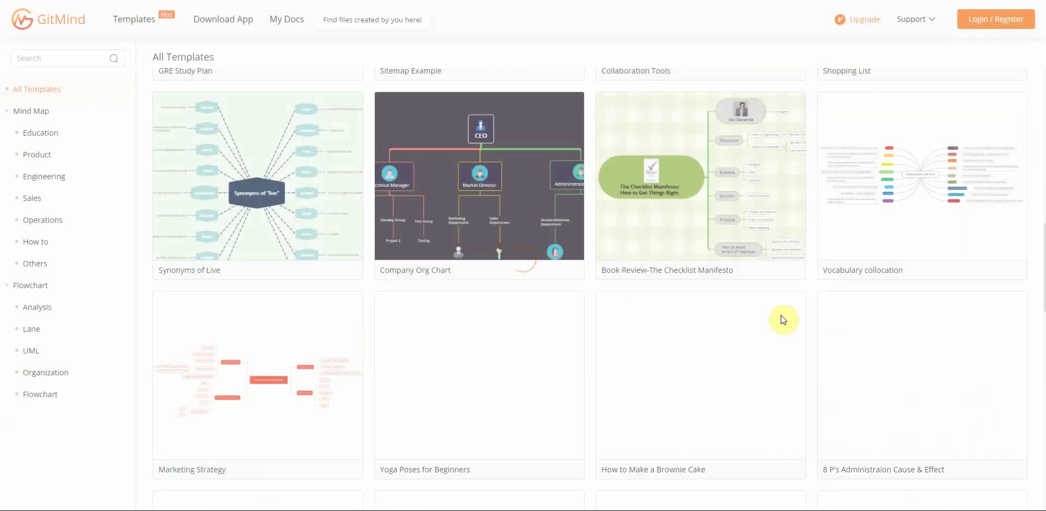
pyautogui.scroll(-5, 815, 337)
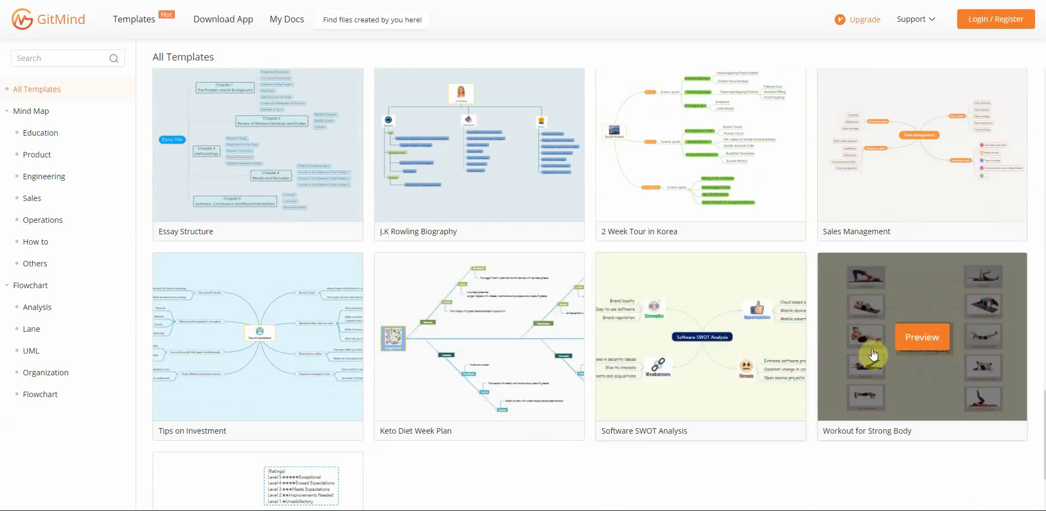
pyautogui.scroll(15, 868, 354)
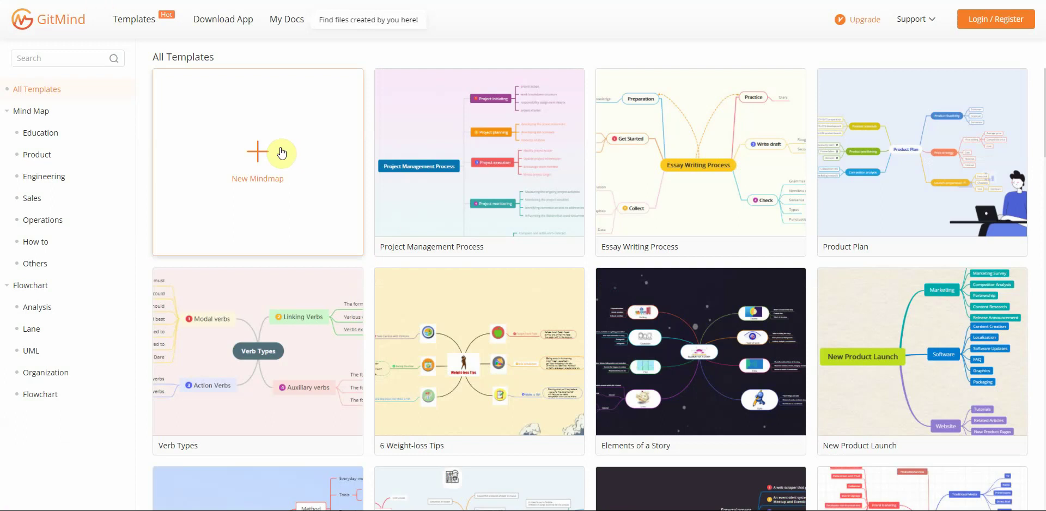
pyautogui.click(258, 167)
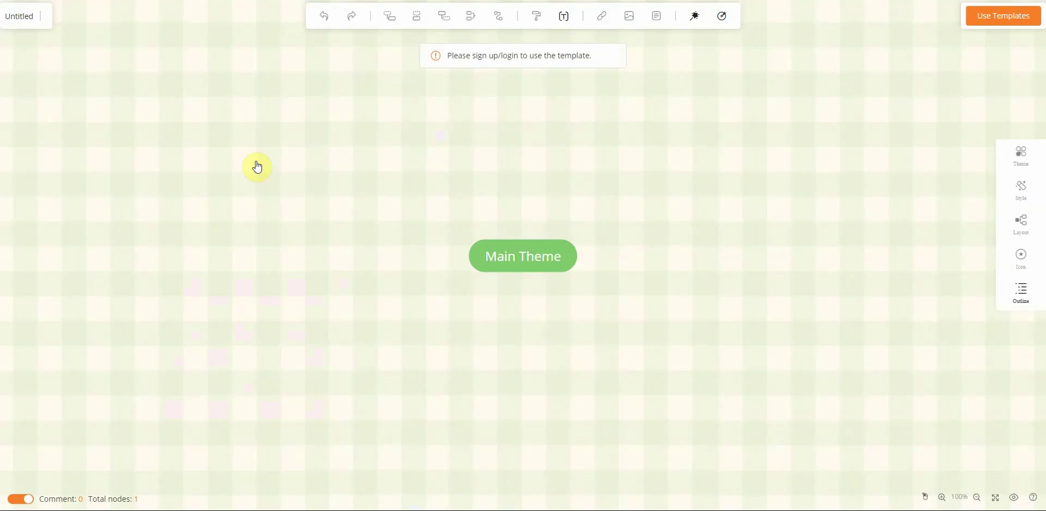
pyautogui.click(528, 269)
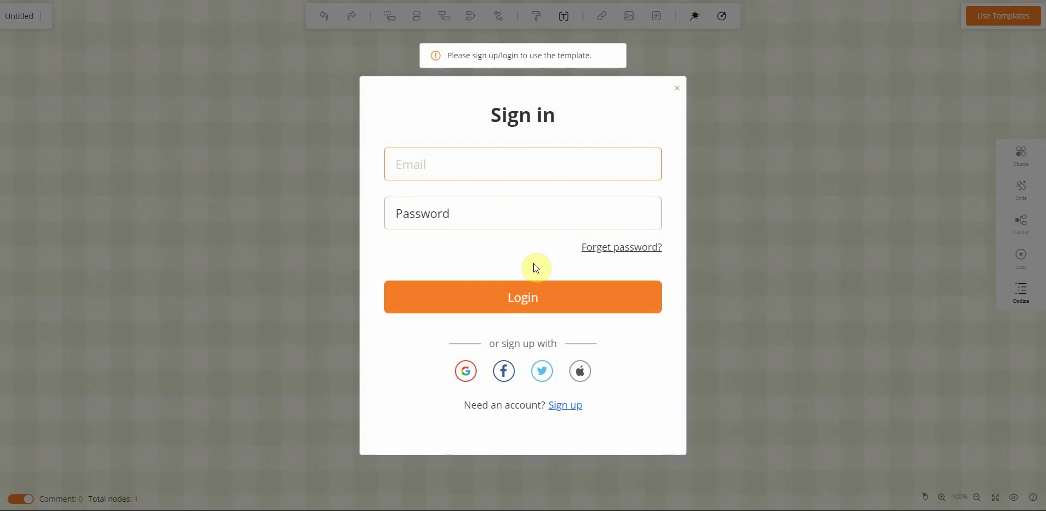
pyautogui.click(677, 89)
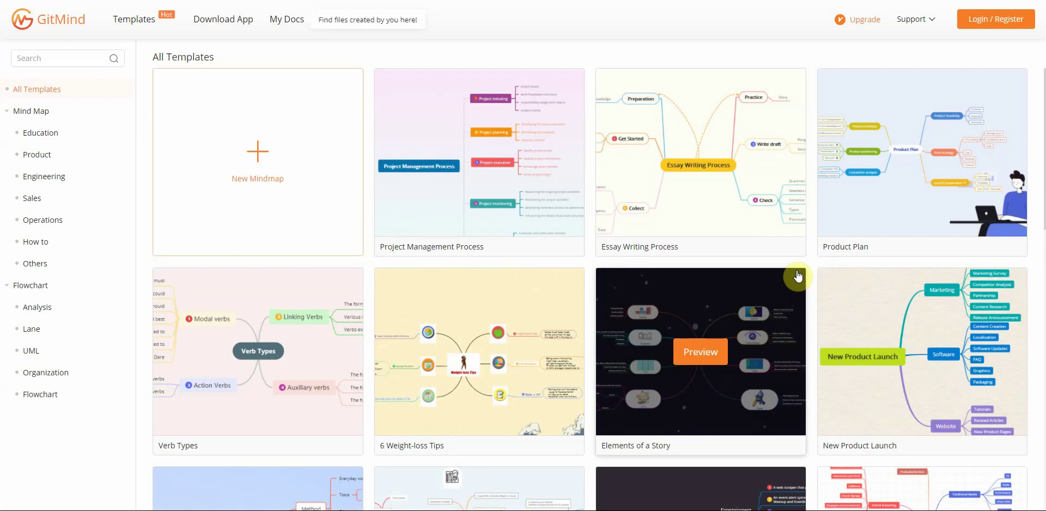
pyautogui.scroll(-2, 1043, 126)
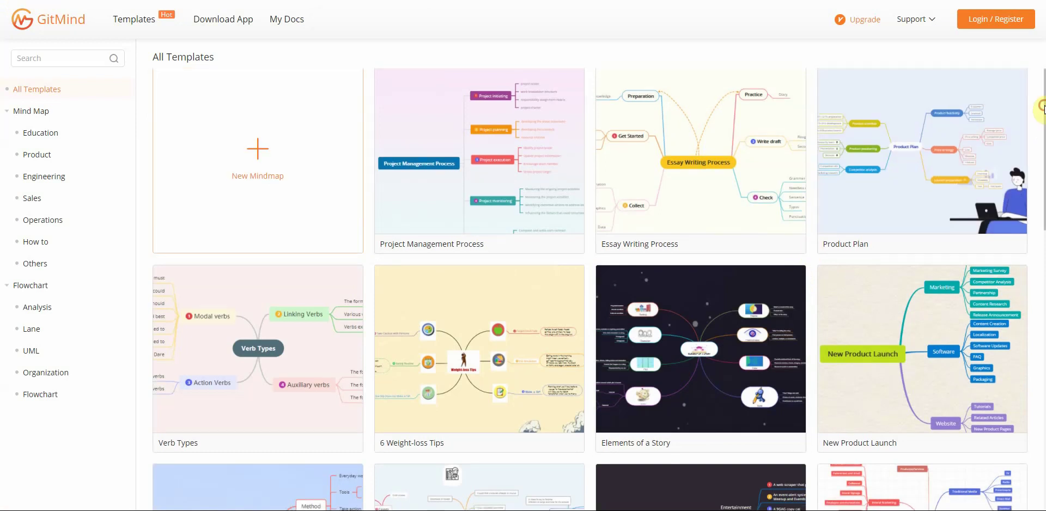
pyautogui.moveTo(1043, 127); pyautogui.dragTo(1022, 376)
pyautogui.scroll(10, 1022, 377)
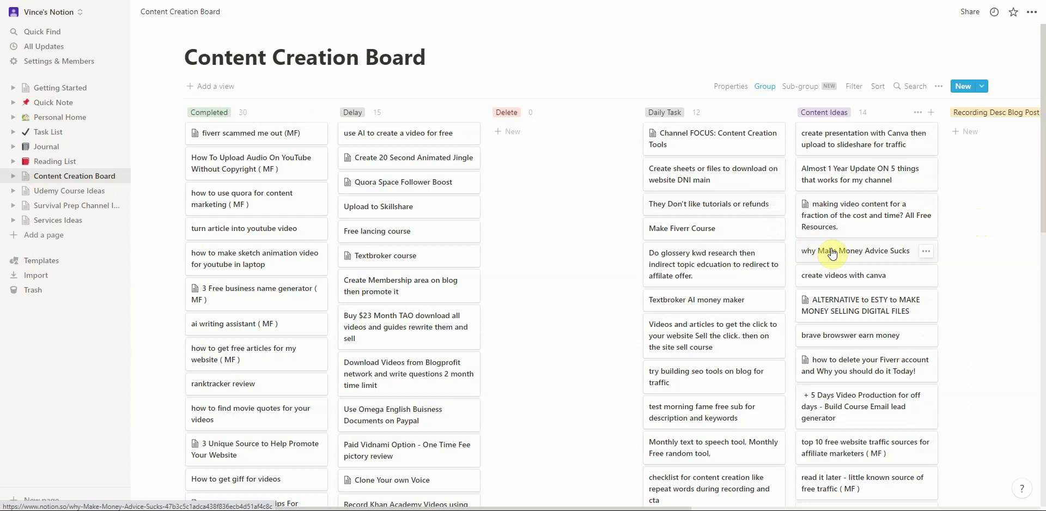
# Drag a Content Ideas card up to a new position in the column.
pyautogui.moveTo(832, 250); pyautogui.dragTo(852, 226)
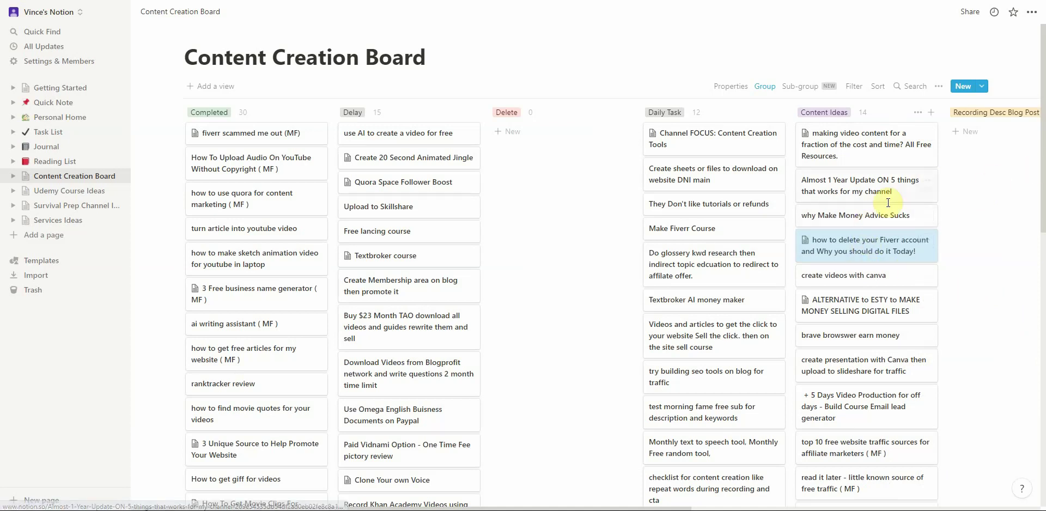
# Write four lines of filler notes in the 'why Make Money Advice Sucks' card, then close it.
pyautogui.click(860, 219)
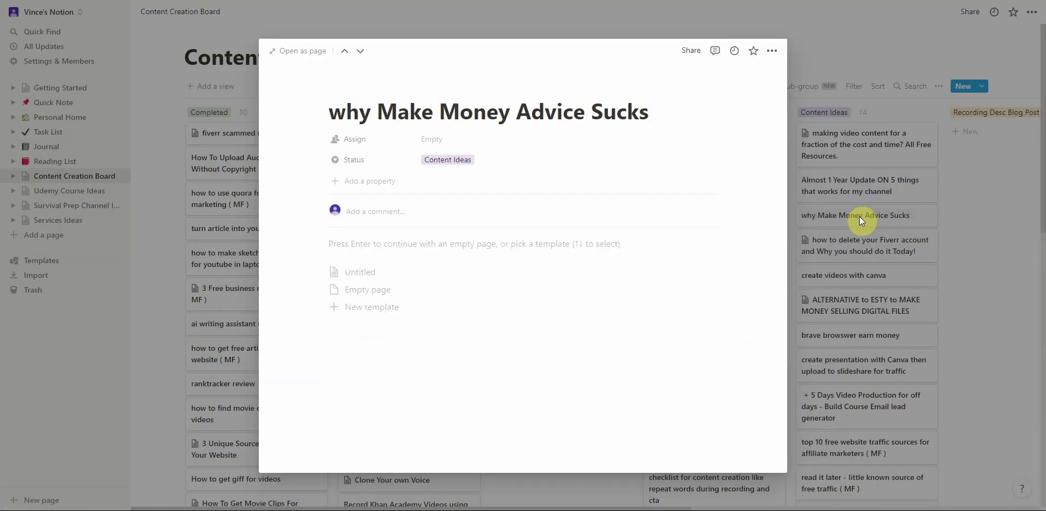
pyautogui.click(376, 246)
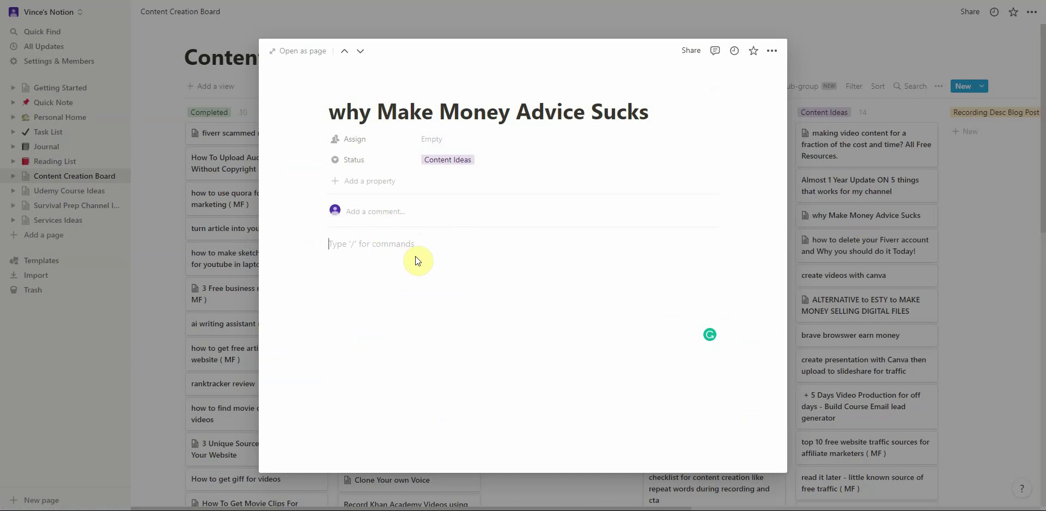
pyautogui.write('asdfasfd')
pyautogui.press('Return')
pyautogui.write('sdfasf')
pyautogui.press('Return')
pyautogui.write('asdfsafd')
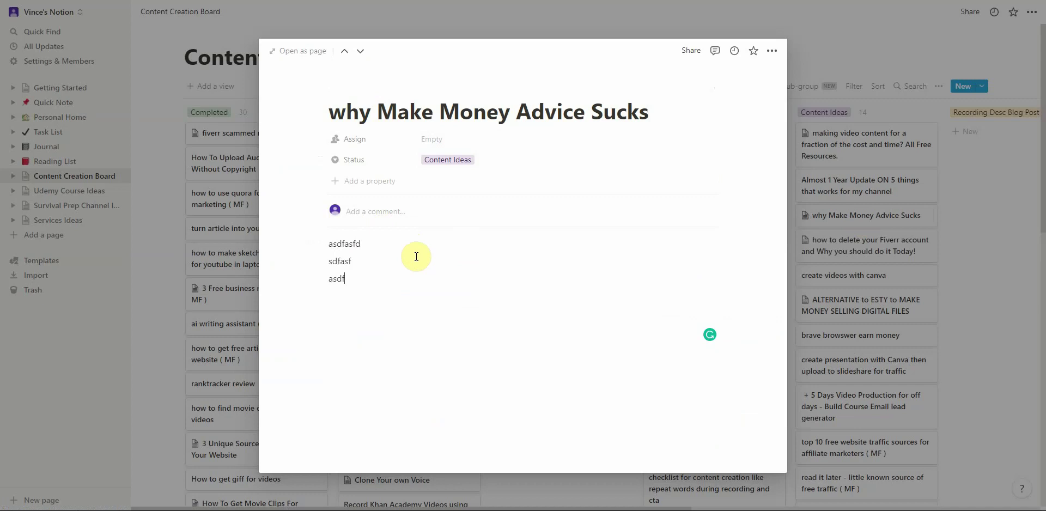
pyautogui.press('Return')
pyautogui.write('sdfasdfasf')
pyautogui.press('Return')
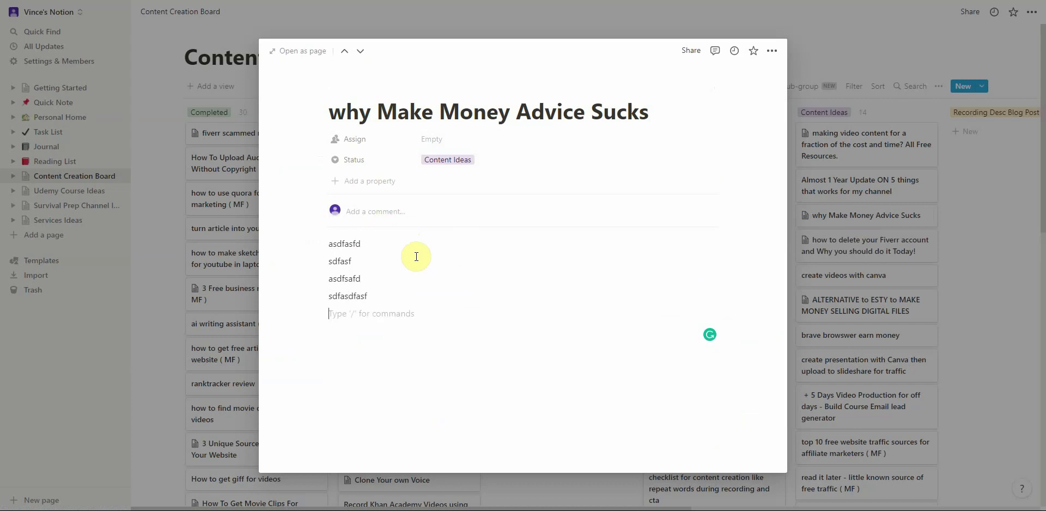
pyautogui.moveTo(383, 302); pyautogui.dragTo(385, 281)
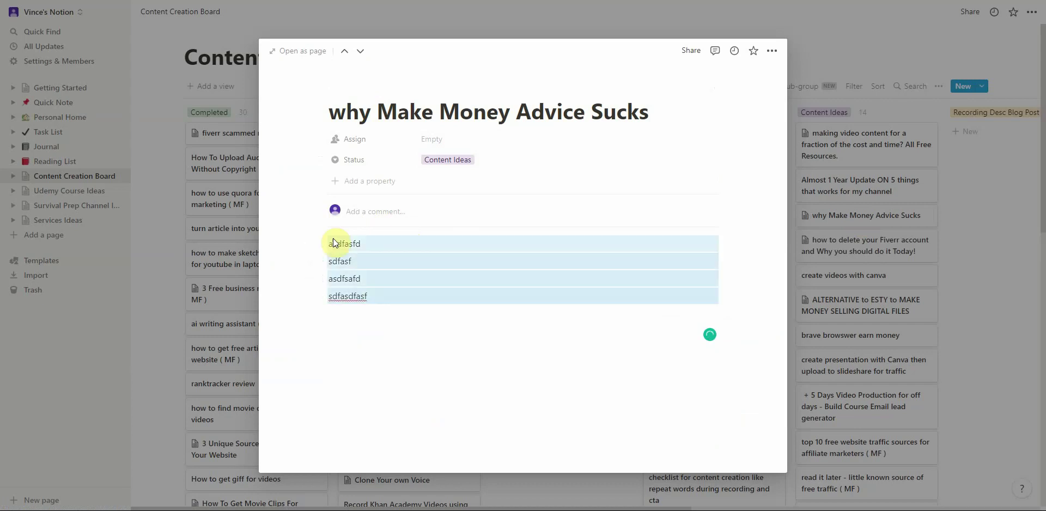
pyautogui.click(992, 193)
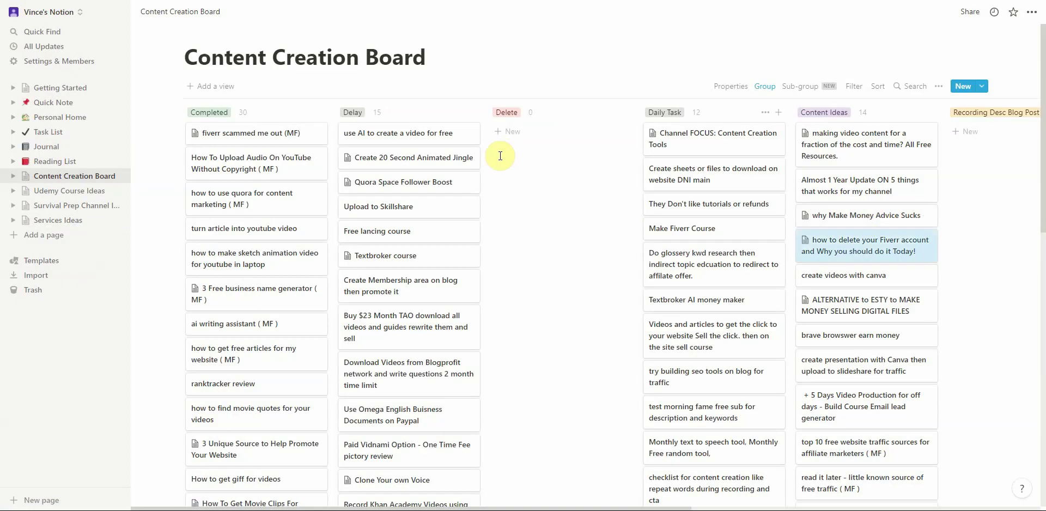
pyautogui.click(844, 216)
pyautogui.press('Escape')
pyautogui.click(969, 260)
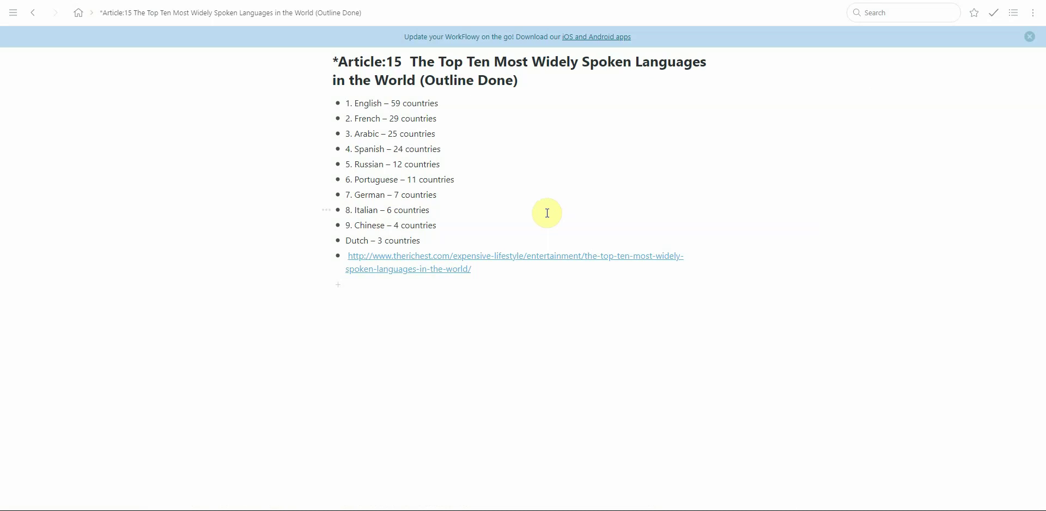
# Add the bullets 'Maint Point 1' and 'Sub Point 1' below the source link.
pyautogui.click(339, 286)
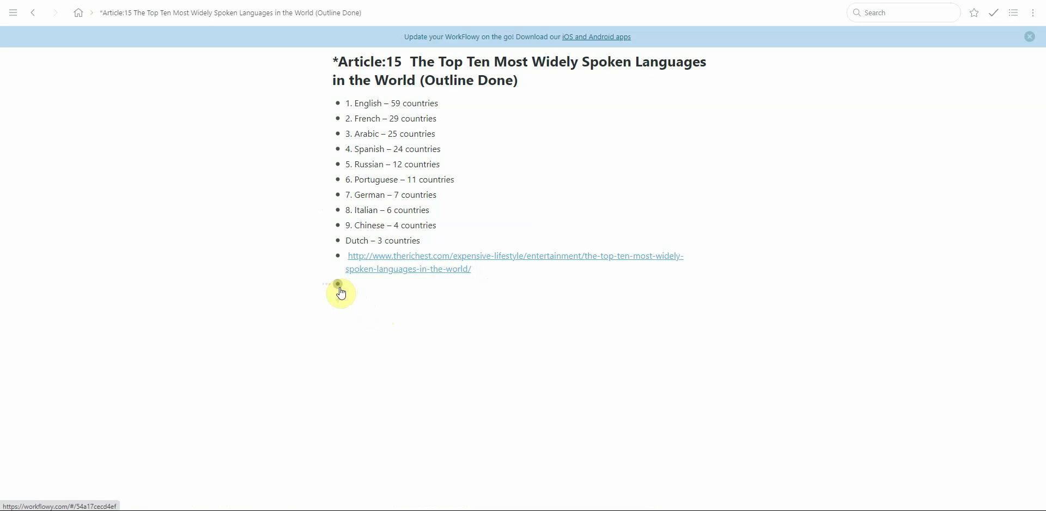
pyautogui.write('Maint Point 1')
pyautogui.press('Return')
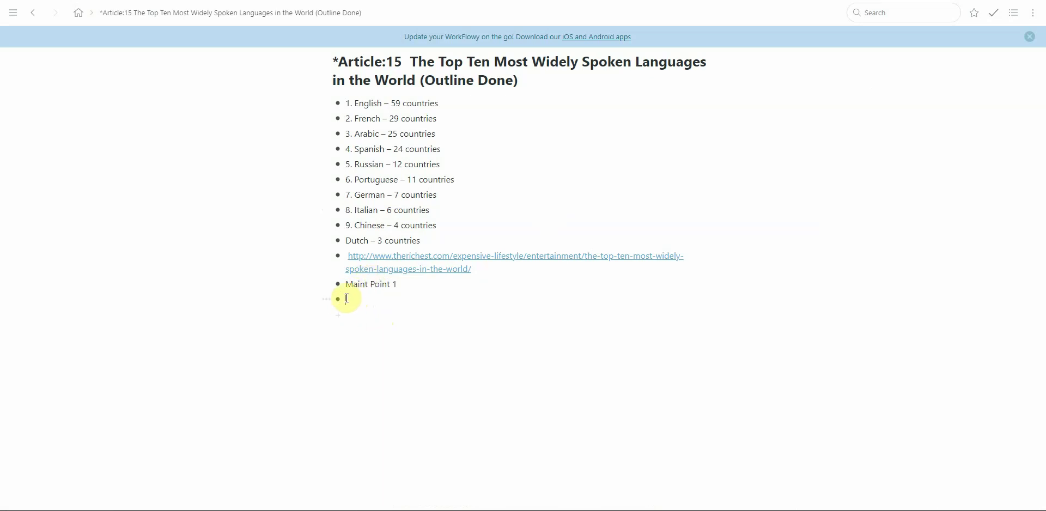
pyautogui.write('Sub Point 1')
pyautogui.moveTo(326, 302)
# Delete the 'Sub Point 1' bullet, then zoom into 'Maint Point 1' as its own page.
pyautogui.click(1007, 17)
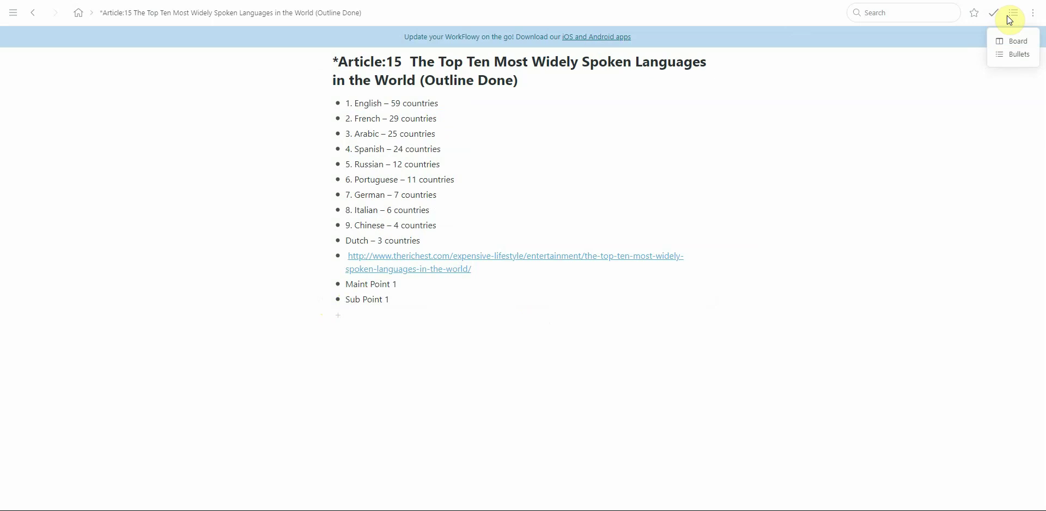
pyautogui.click(809, 183)
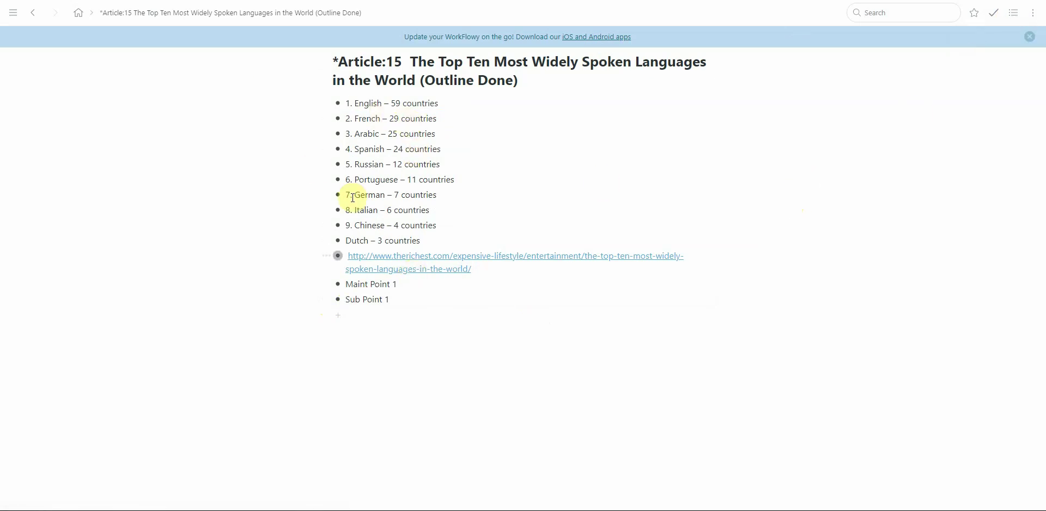
pyautogui.click(326, 286)
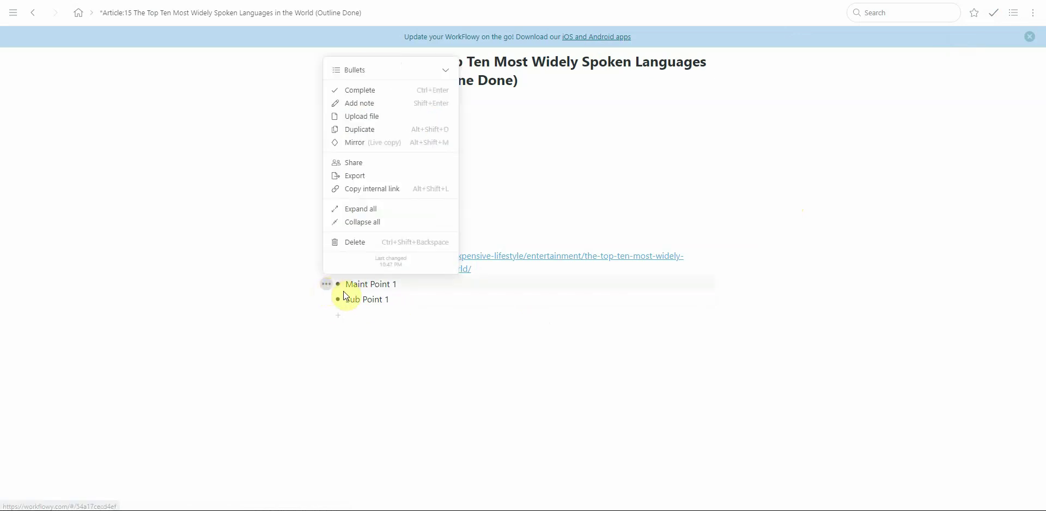
pyautogui.click(433, 301)
pyautogui.click(327, 299)
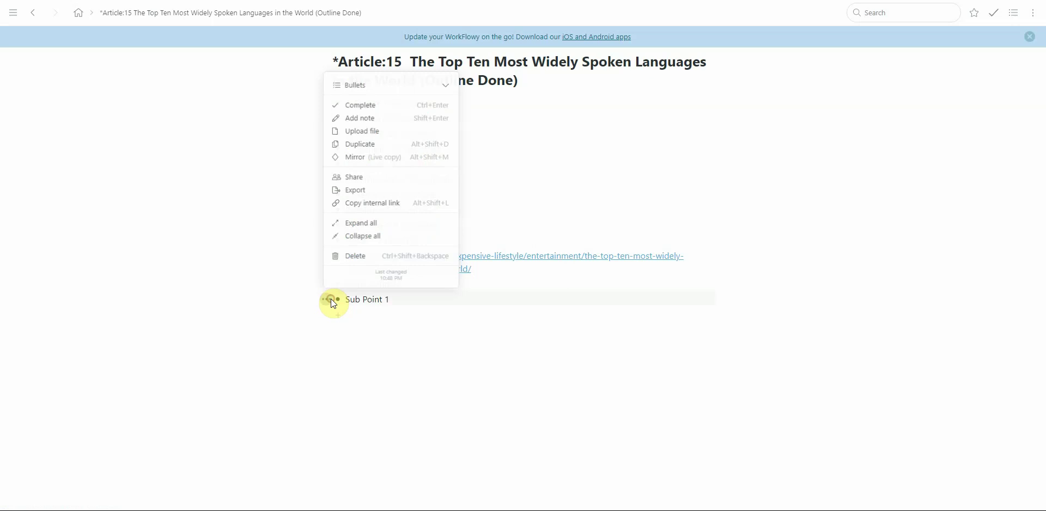
pyautogui.click(353, 258)
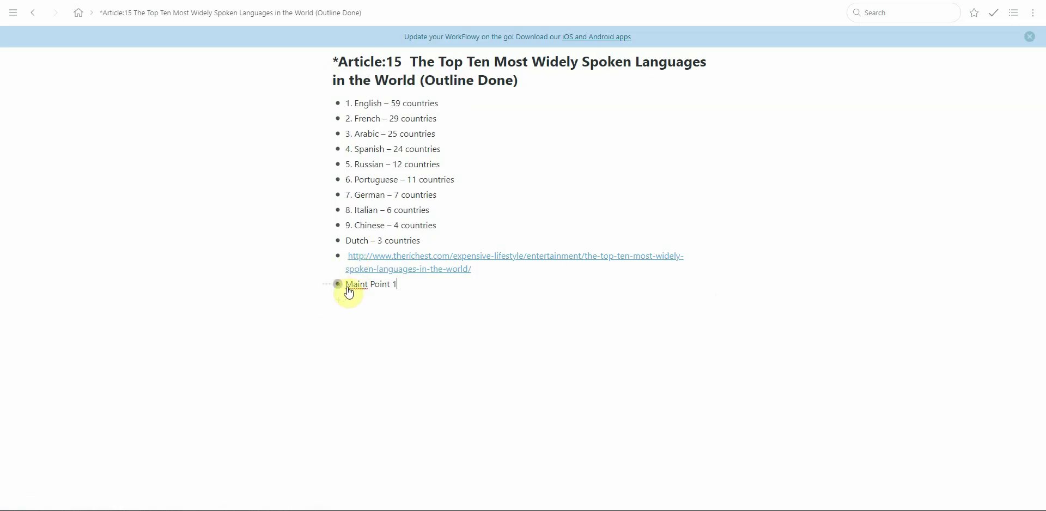
pyautogui.click(339, 285)
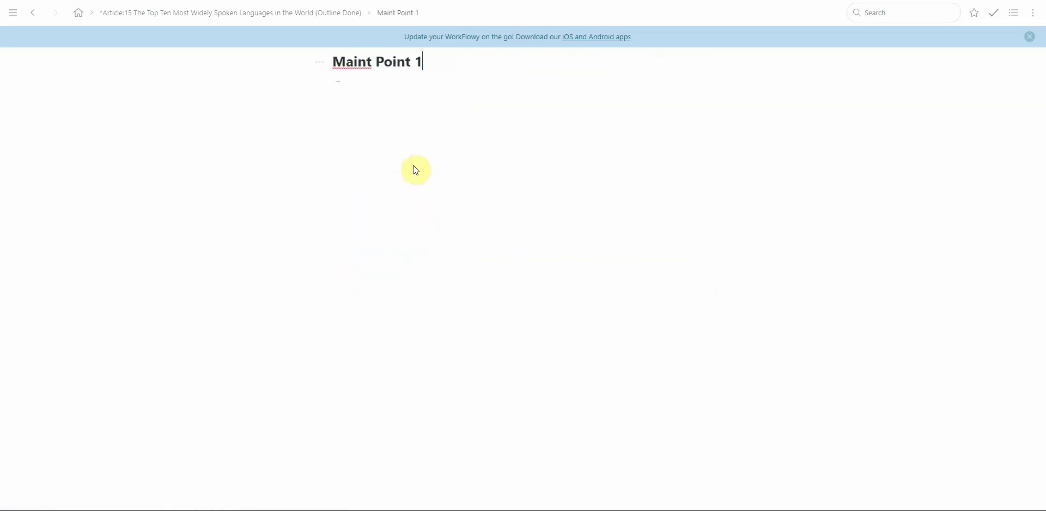
# Add a 'Sub po' child bullet under Maint Point 1 and go back to the Article:15 outline.
pyautogui.click(338, 81)
pyautogui.write('Sub')
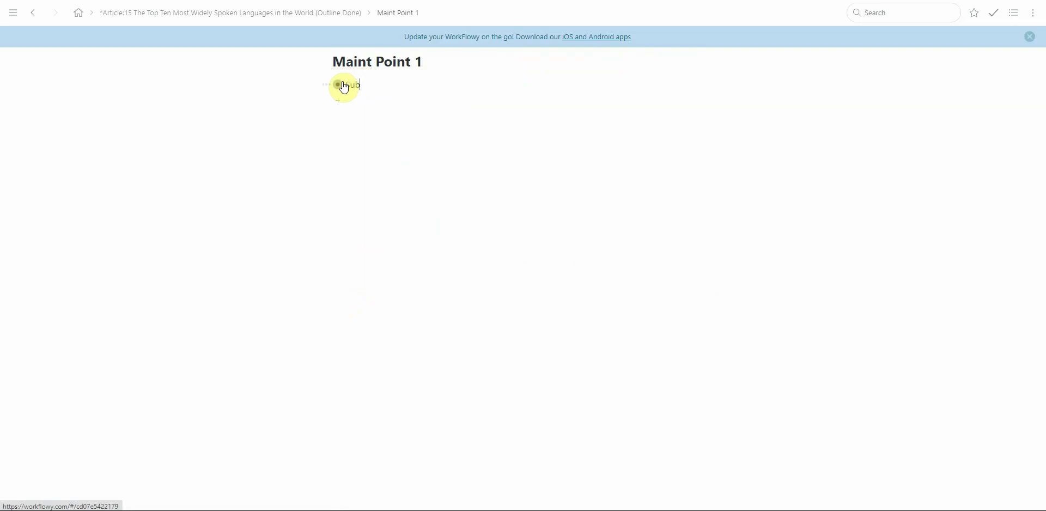
pyautogui.write(' point 1')
pyautogui.click(34, 15)
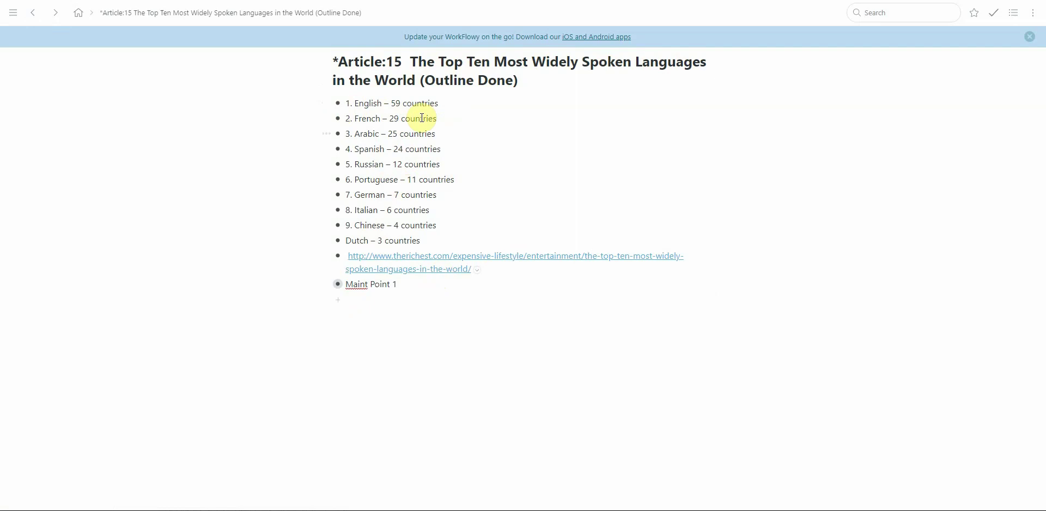
# Add a 'Reason' child bullet under '1. English – 59 countries' and return to the outline.
pyautogui.click(338, 104)
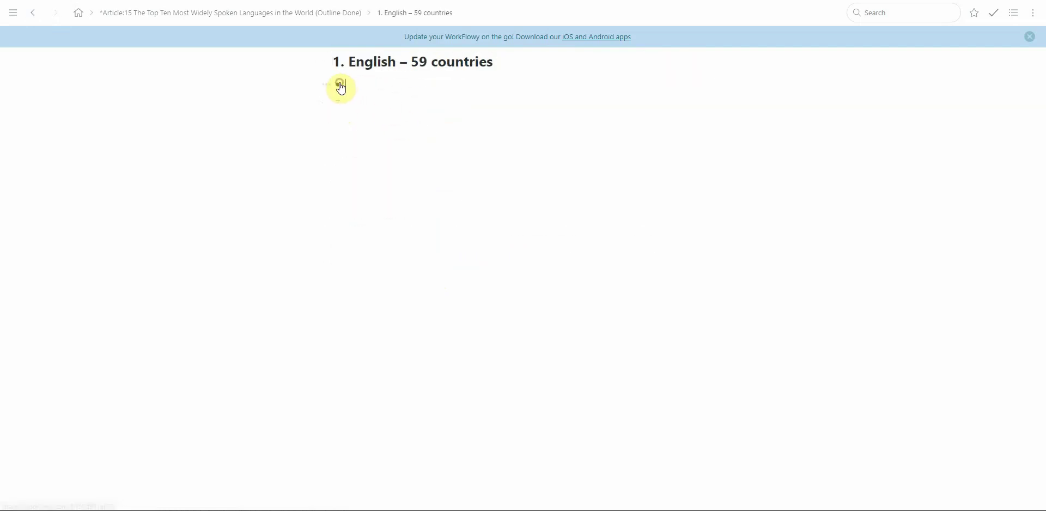
pyautogui.click(338, 82)
pyautogui.write('Reason 1')
pyautogui.click(34, 13)
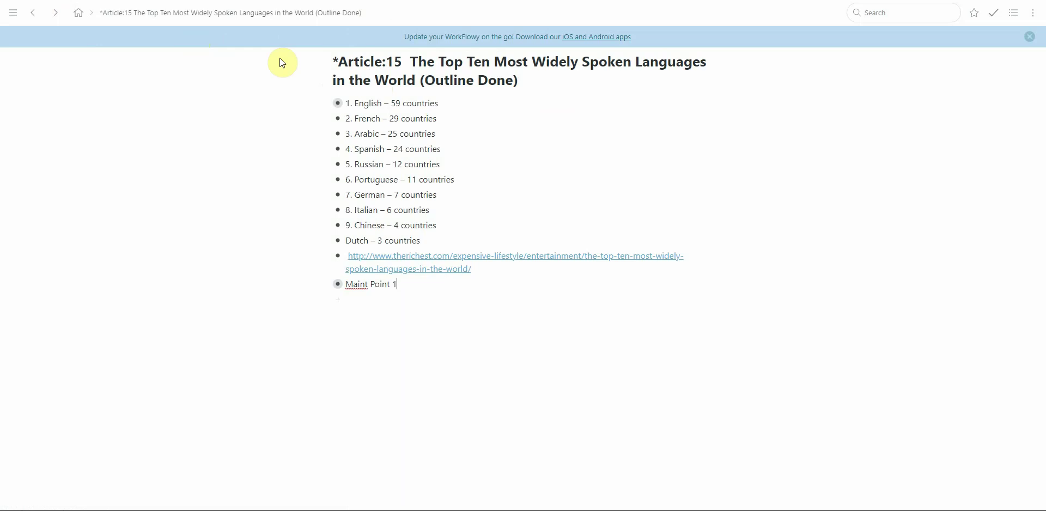
pyautogui.click(30, 15)
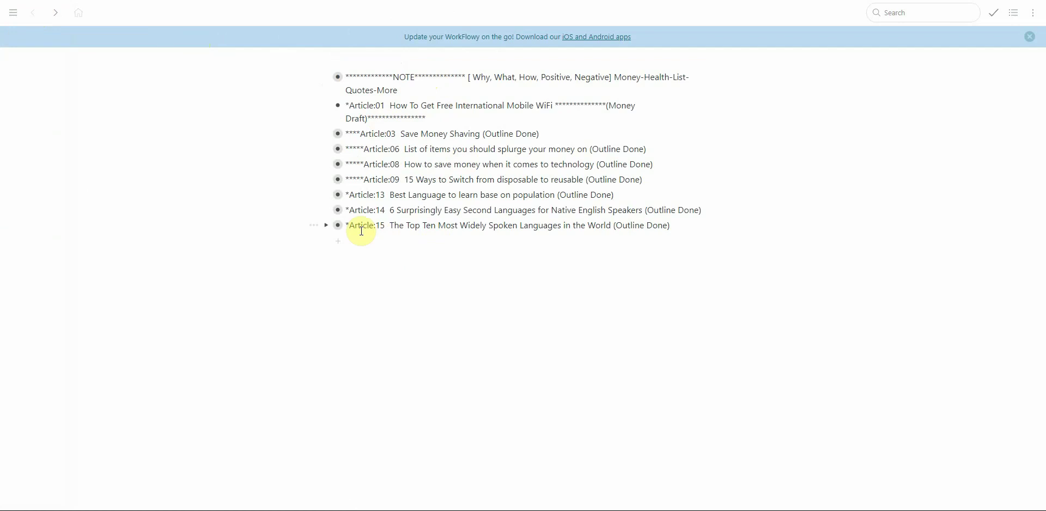
pyautogui.click(338, 225)
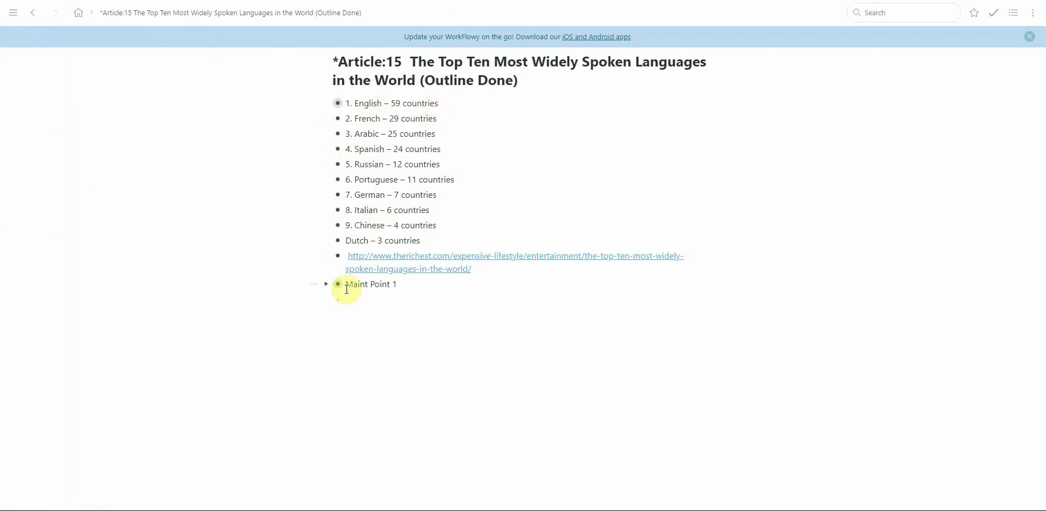
pyautogui.click(342, 111)
pyautogui.moveTo(327, 118)
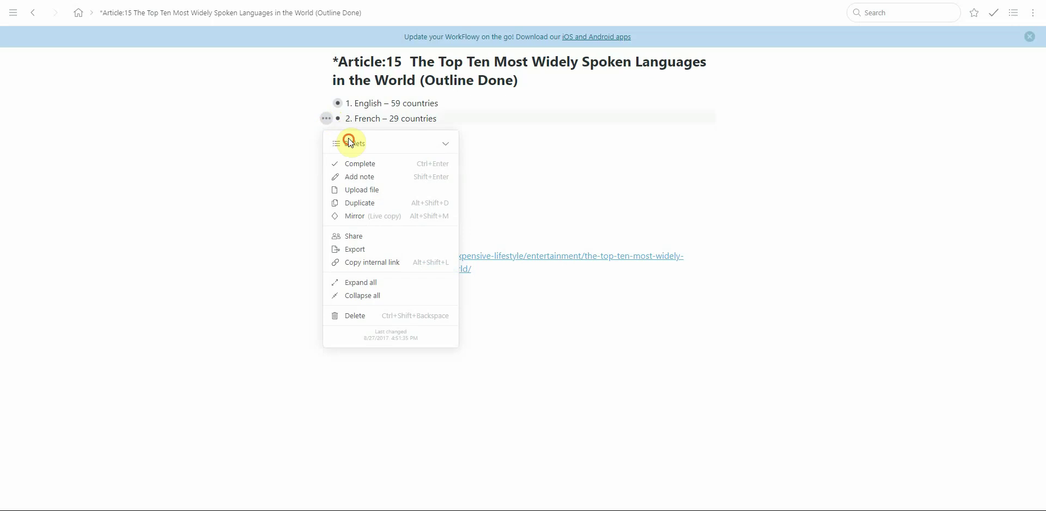
pyautogui.click(493, 151)
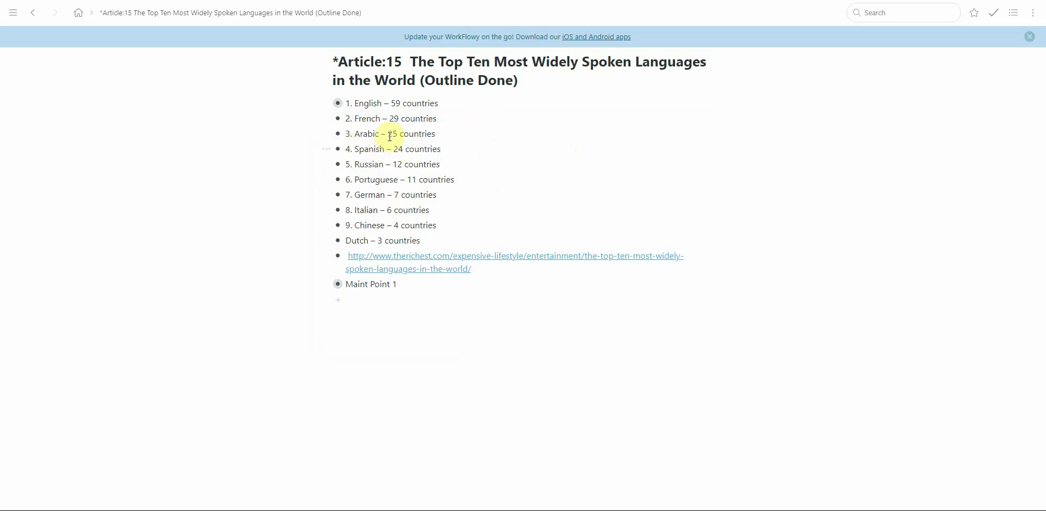